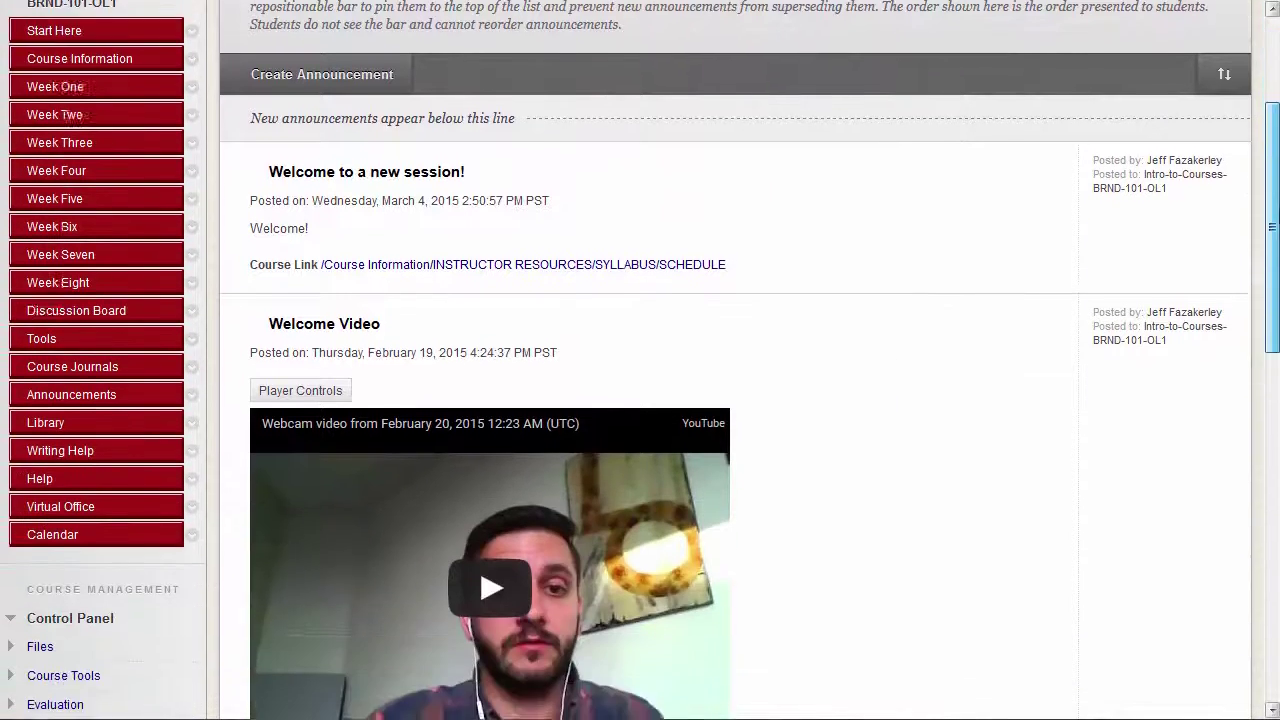
# Step: Expand Grade Center under the Control Panel and open the Full Grade Center
pyautogui.moveTo(1276, 108); pyautogui.dragTo(1276, 318)
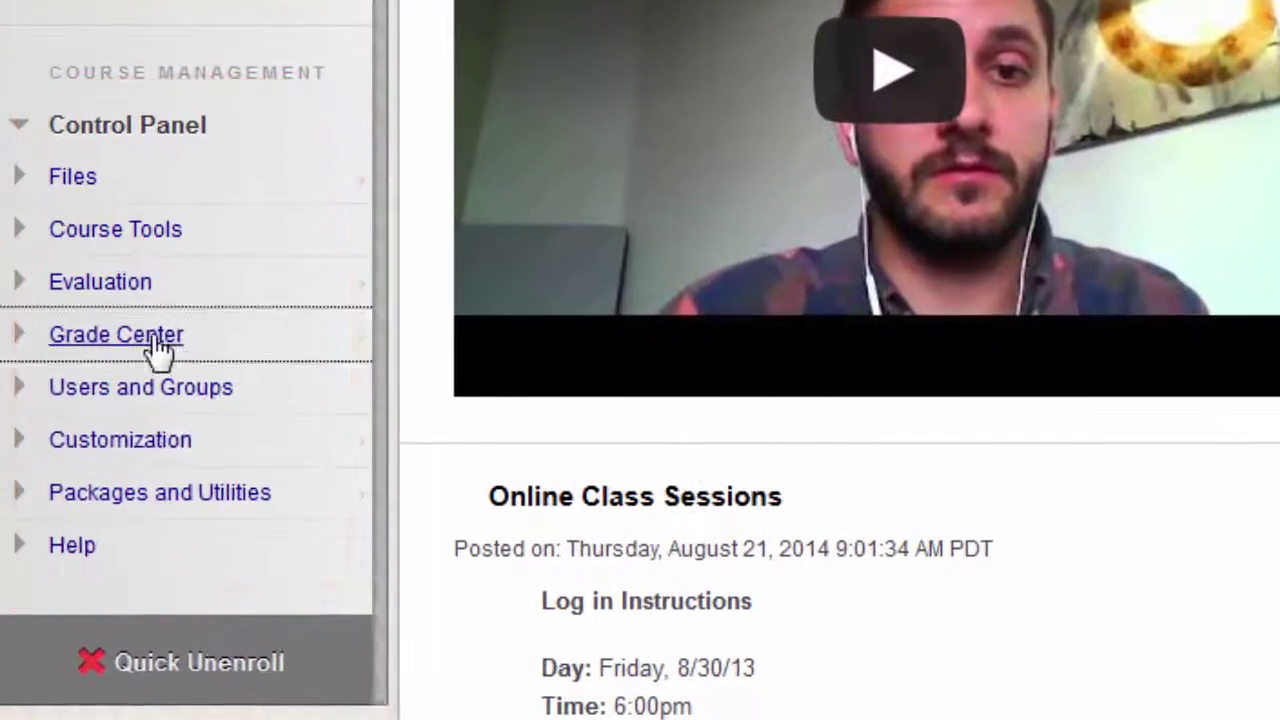
pyautogui.click(155, 348)
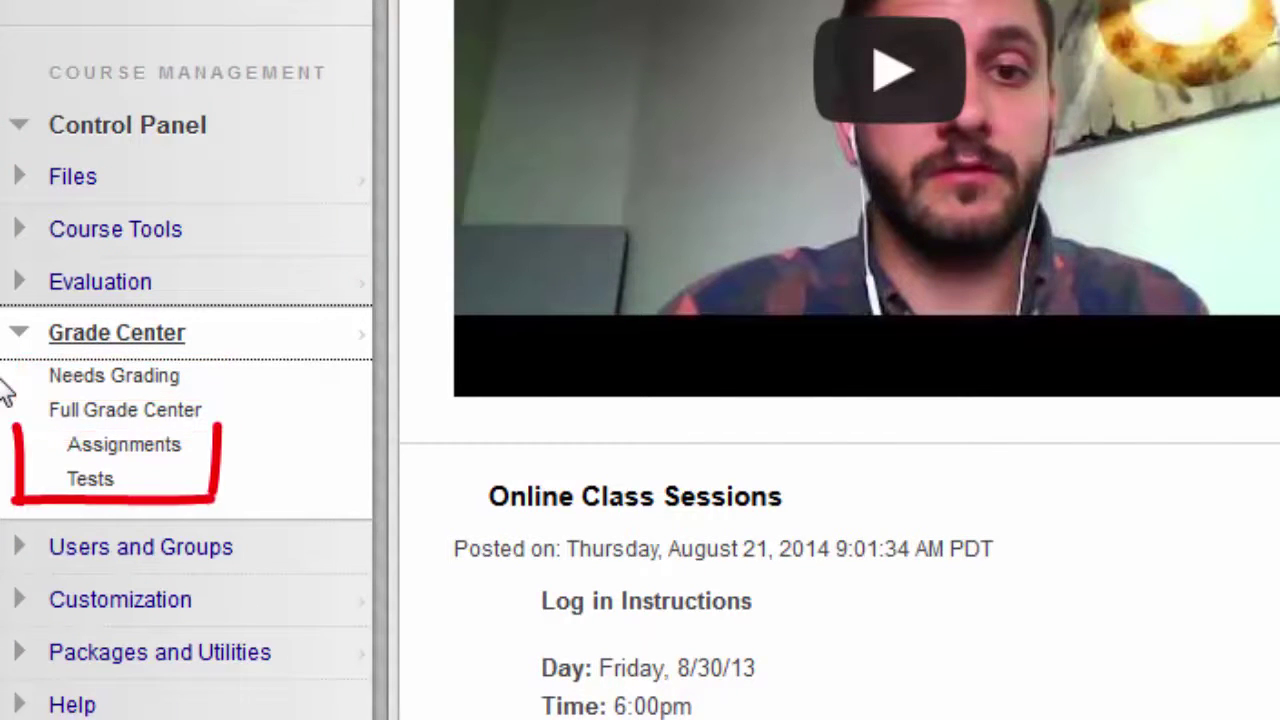
pyautogui.click(78, 422)
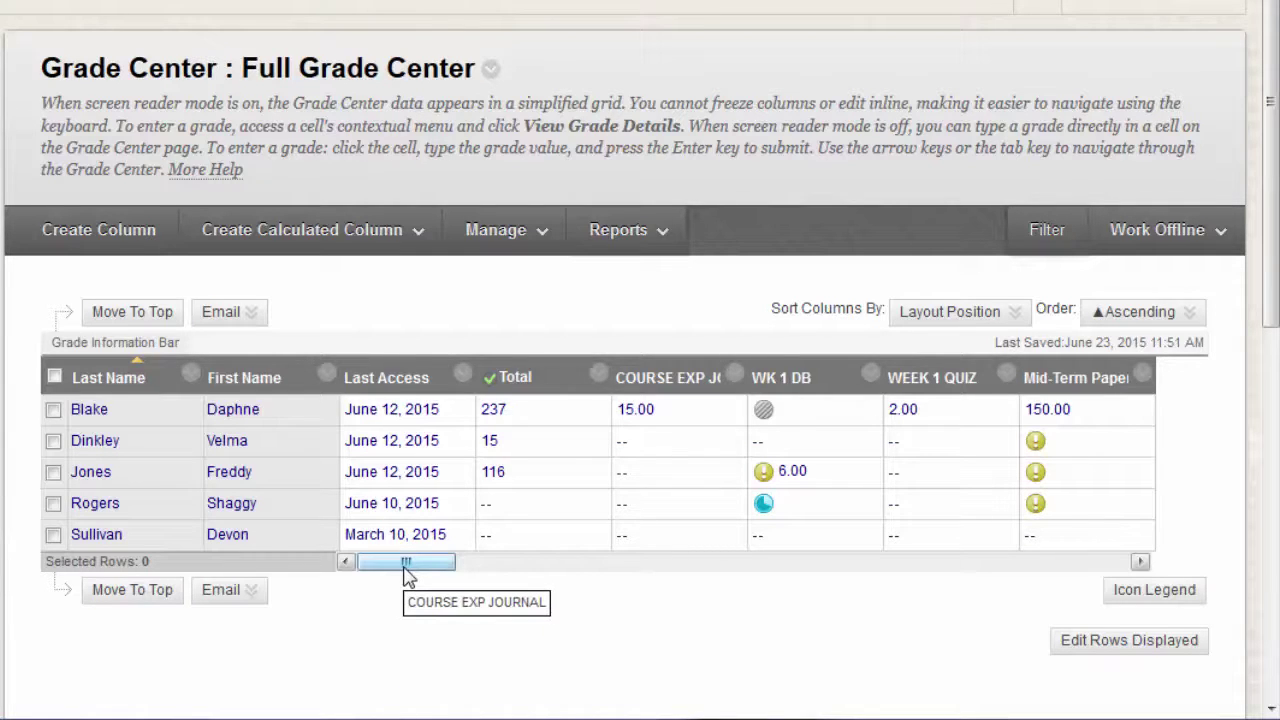
pyautogui.moveTo(407, 572); pyautogui.dragTo(455, 580)
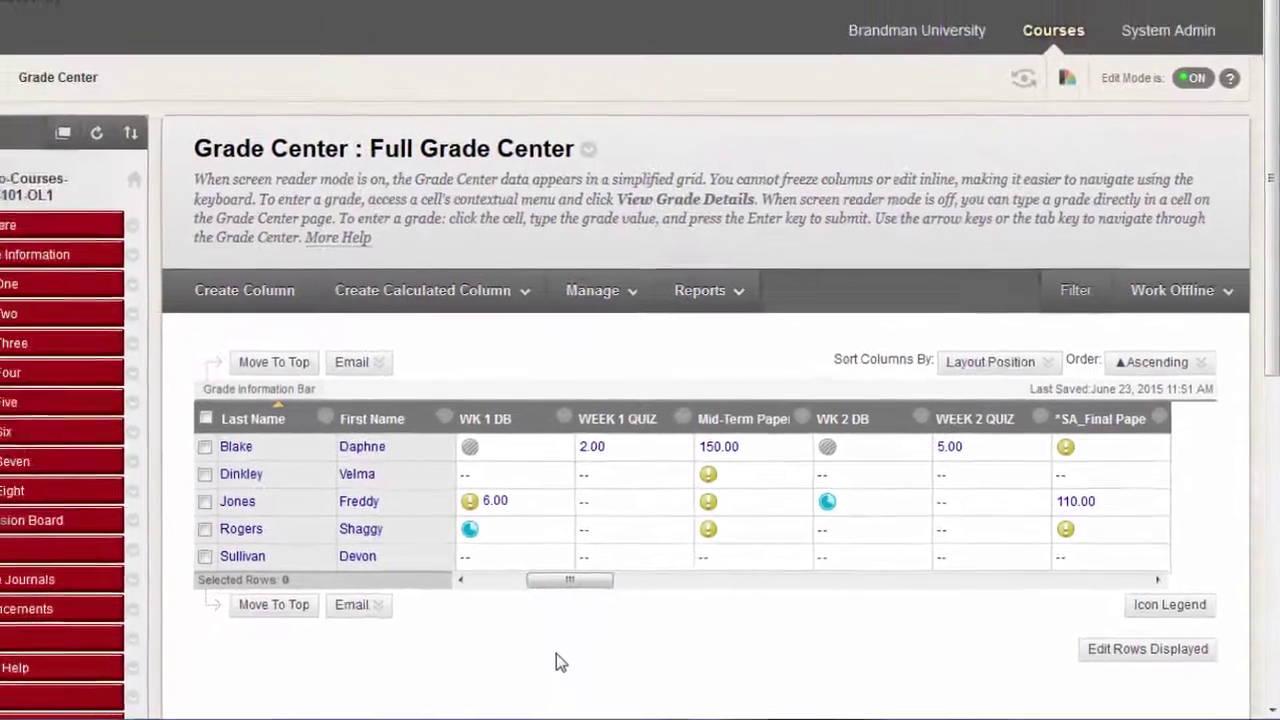
pyautogui.moveTo(60, 475)
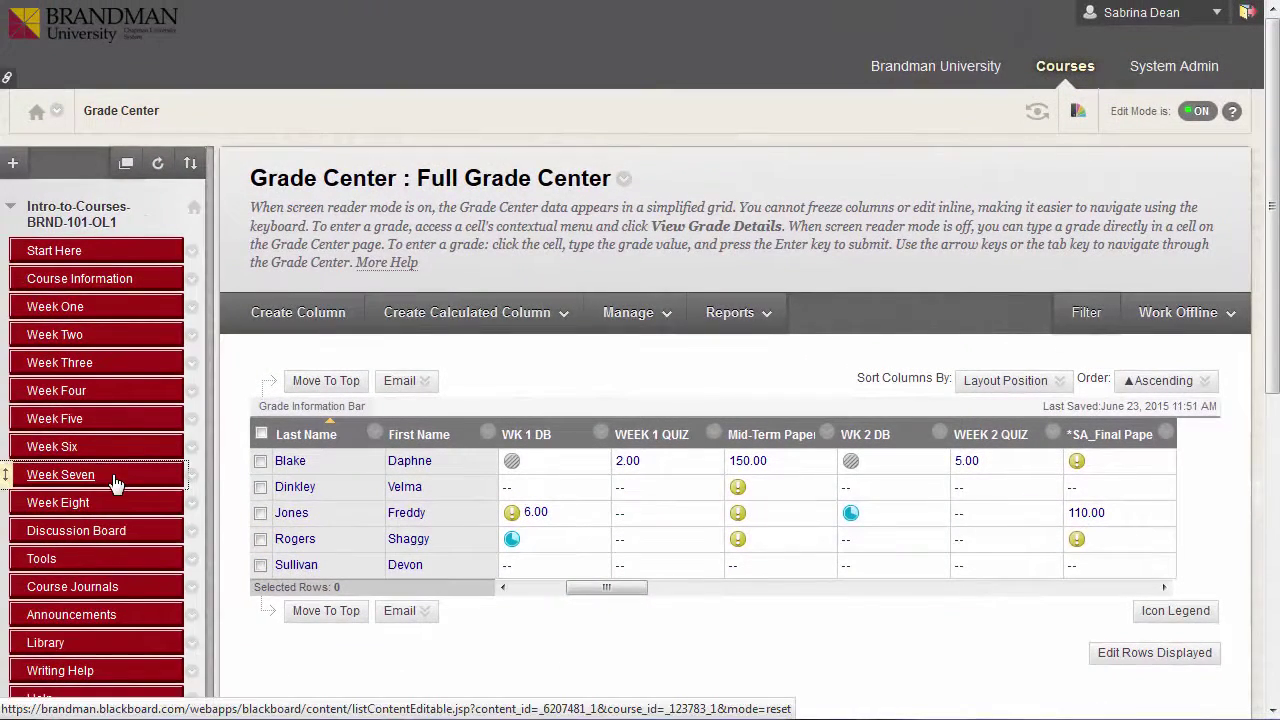
pyautogui.click(115, 483)
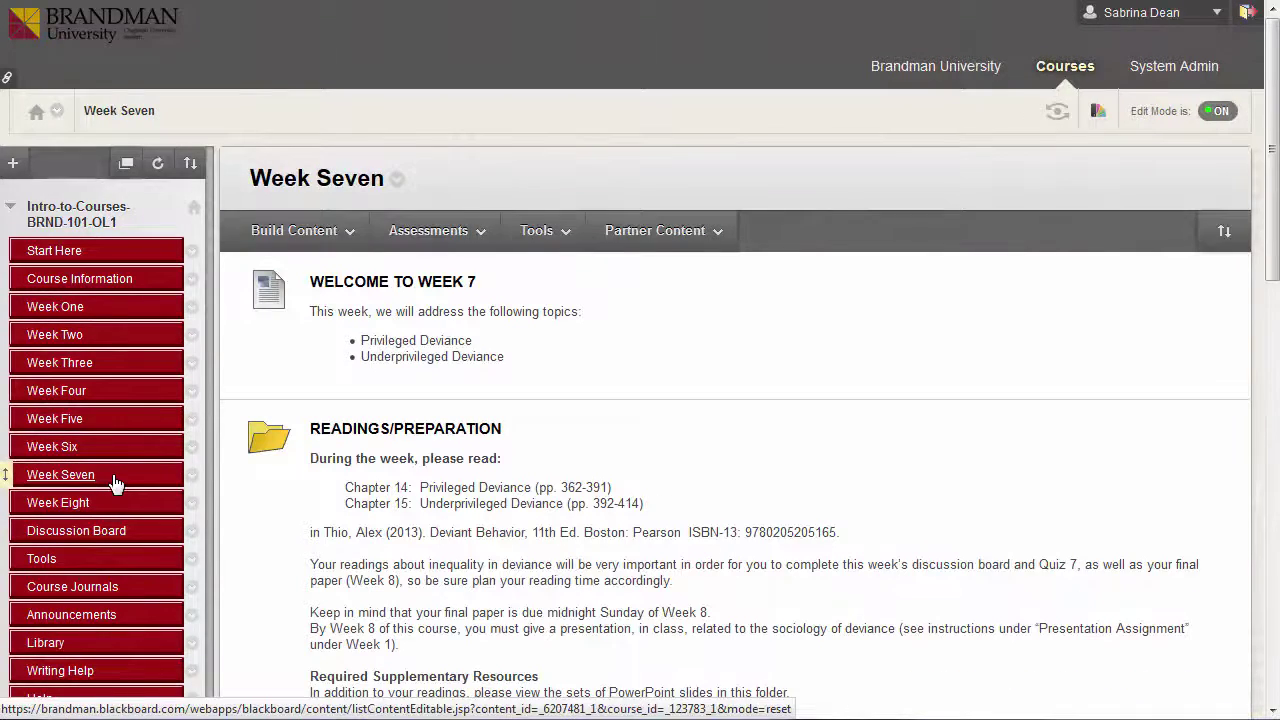
pyautogui.scroll(-5, 115, 483)
pyautogui.scroll(-4, 91, 600)
pyautogui.click(90, 545)
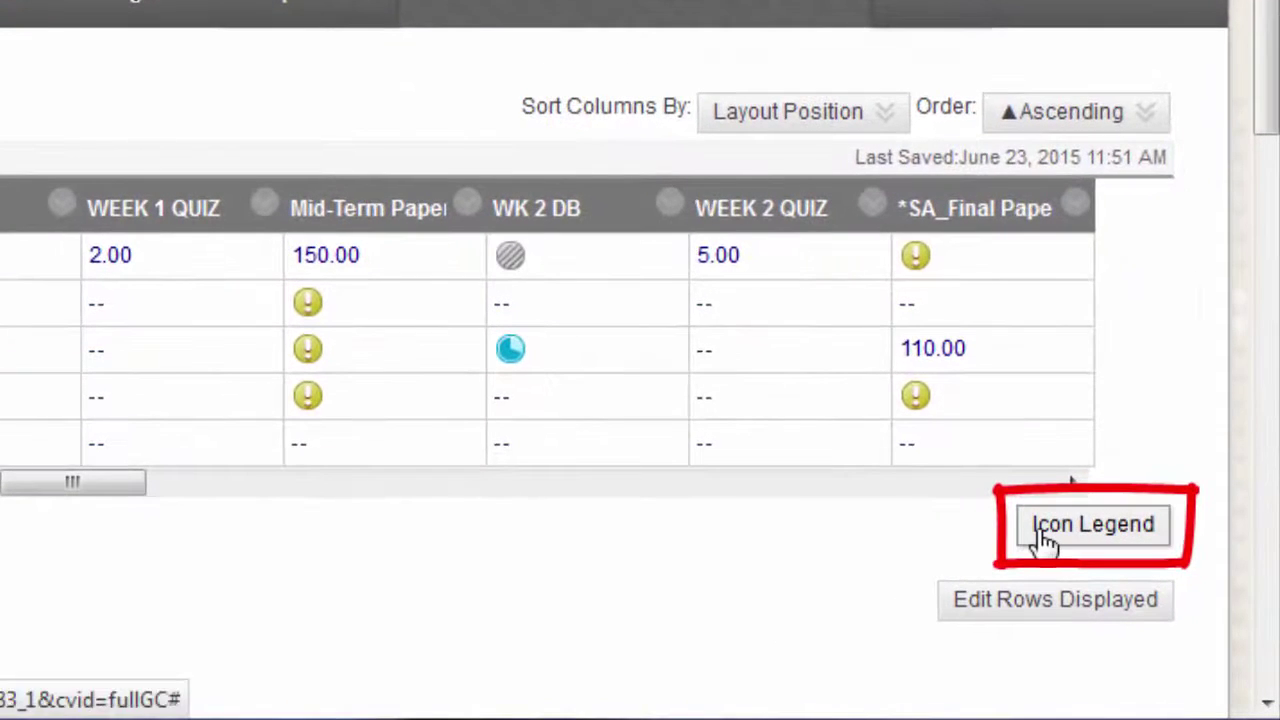
pyautogui.click(1045, 535)
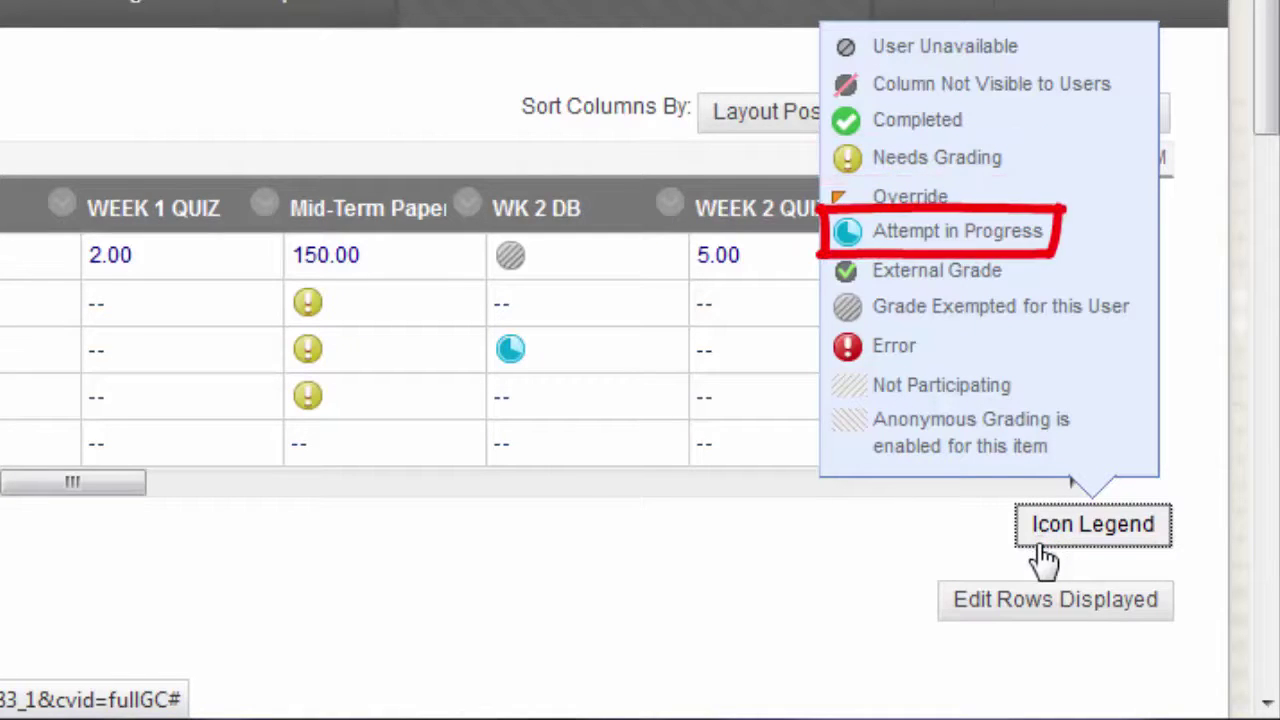
pyautogui.click(1041, 552)
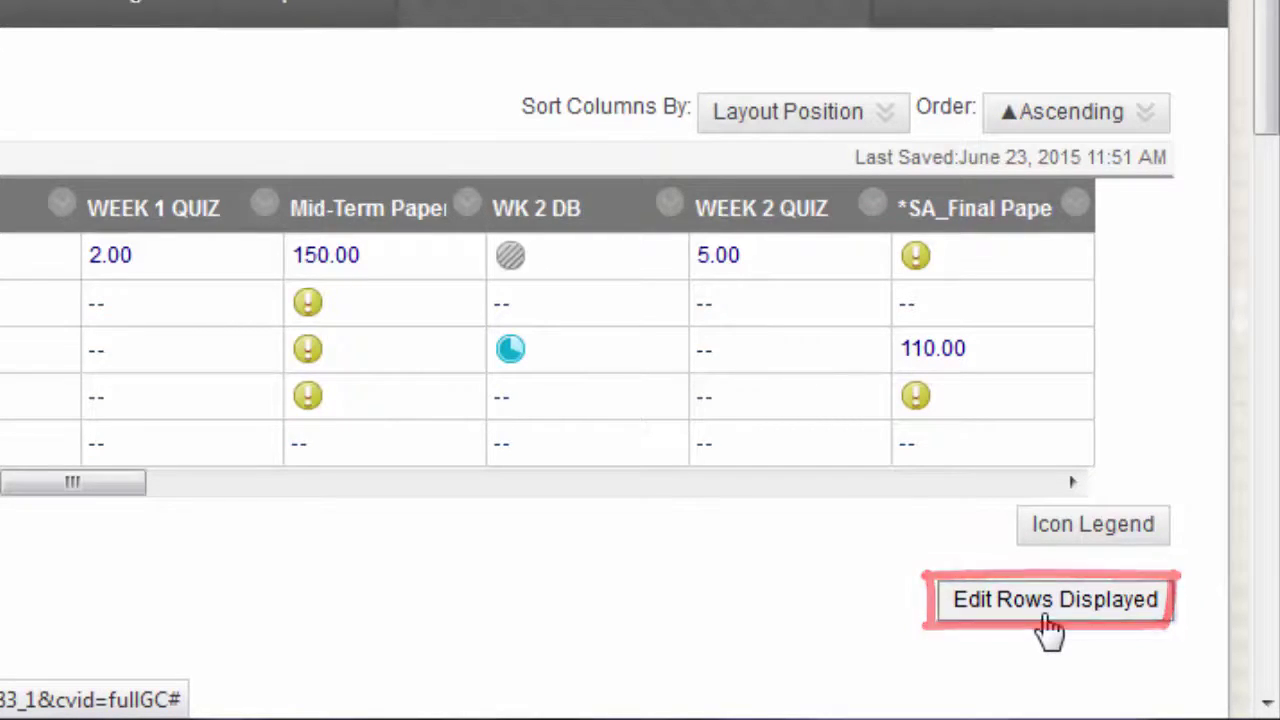
# Step: Change Minimum Rows Displayed from 5 to 10 and apply it
pyautogui.click(1045, 612)
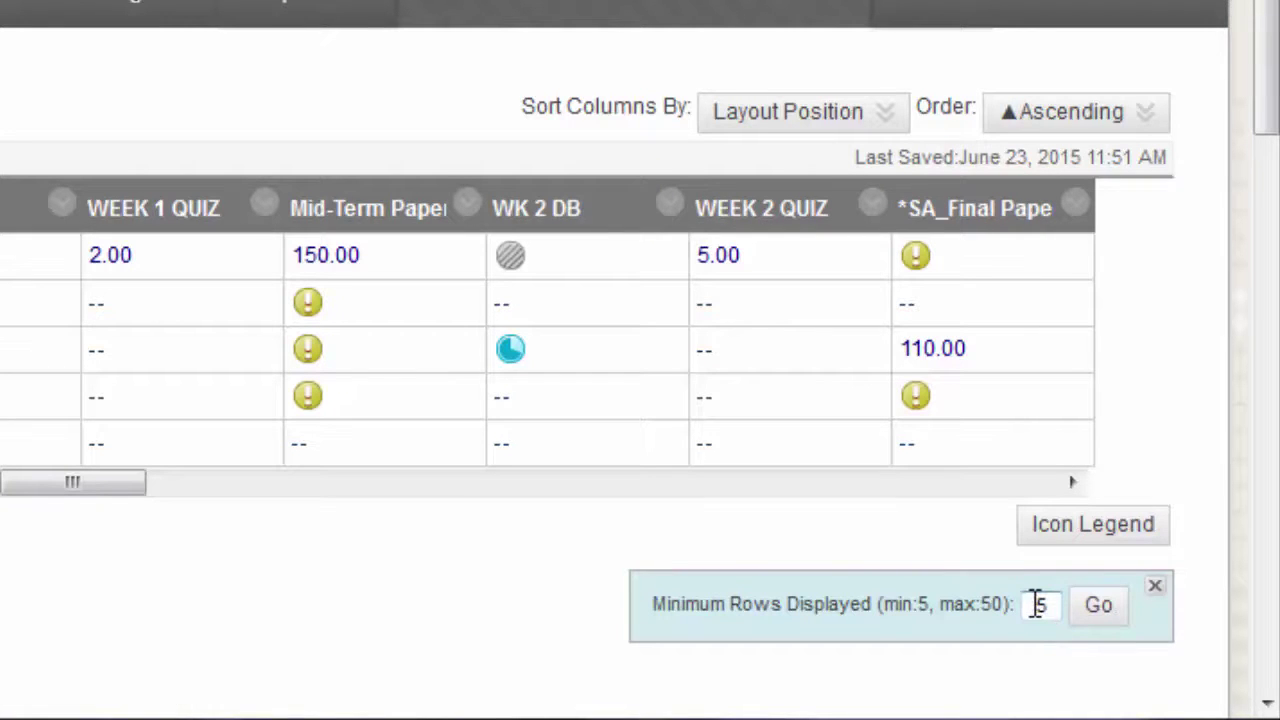
pyautogui.doubleClick(1036, 605)
pyautogui.write('10')
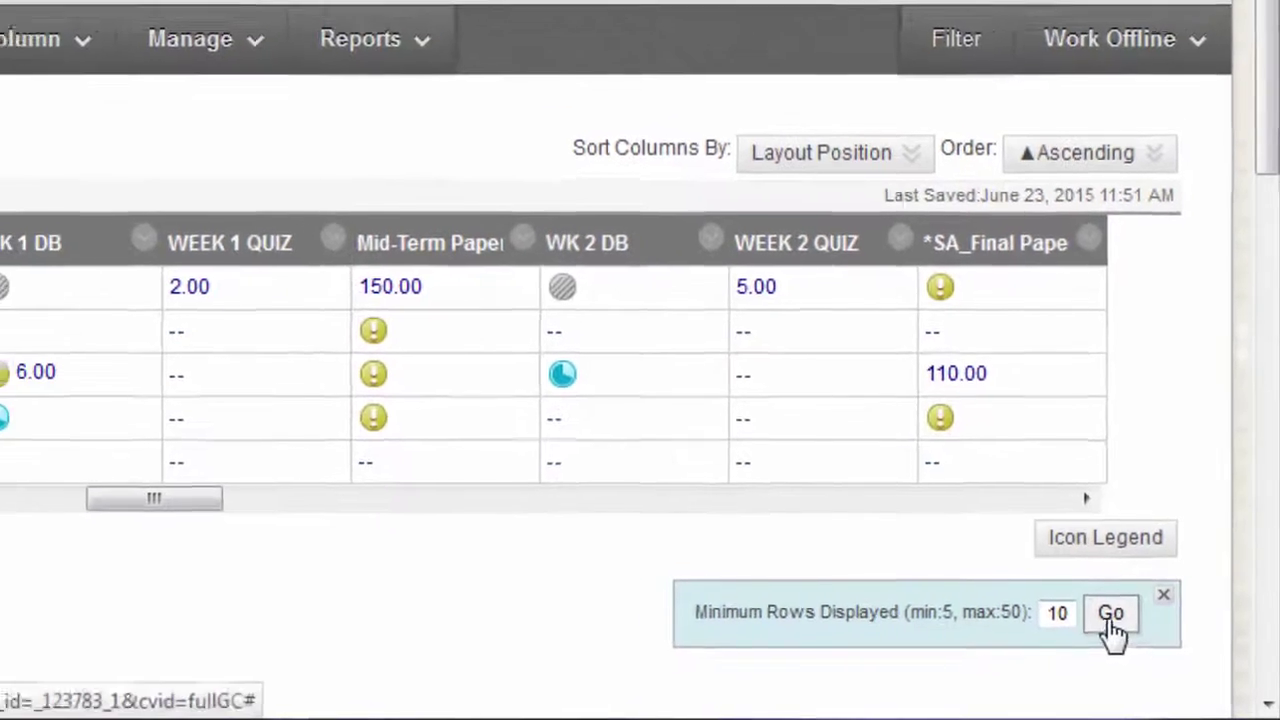
pyautogui.click(1100, 607)
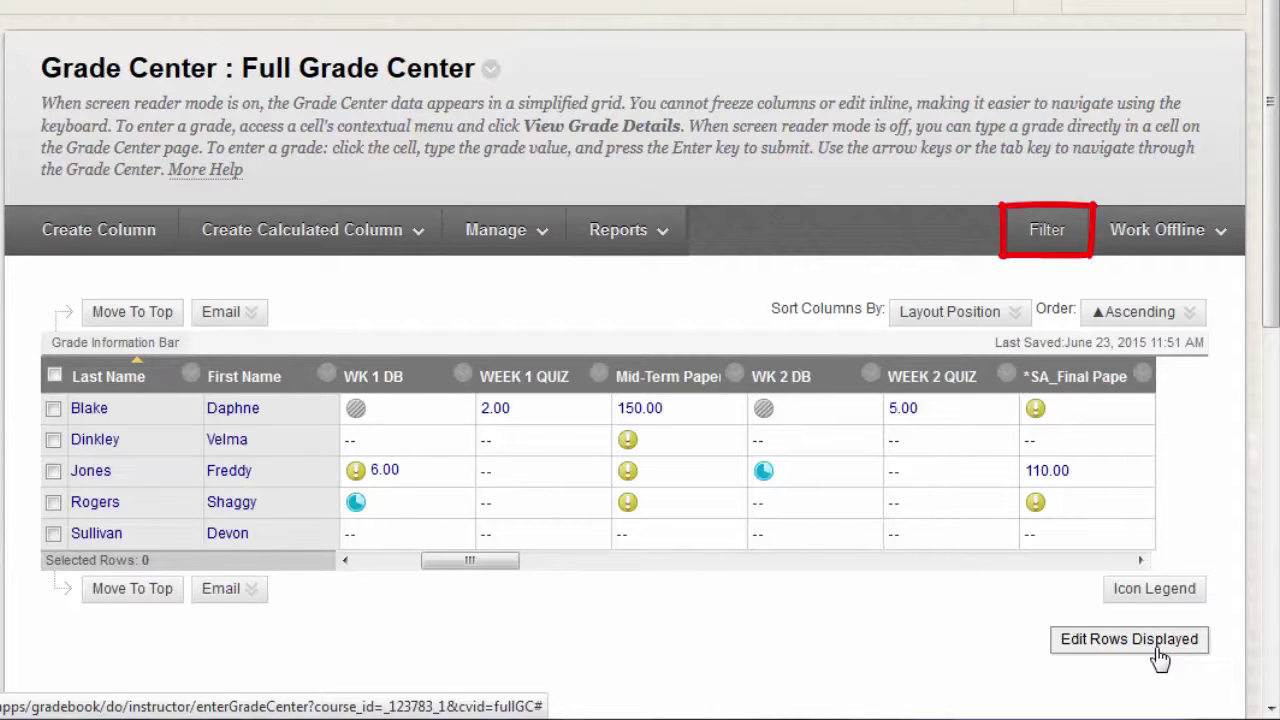
# Step: Show the grid's Filter options and list the Current View choices, including Smart Views
pyautogui.click(1066, 240)
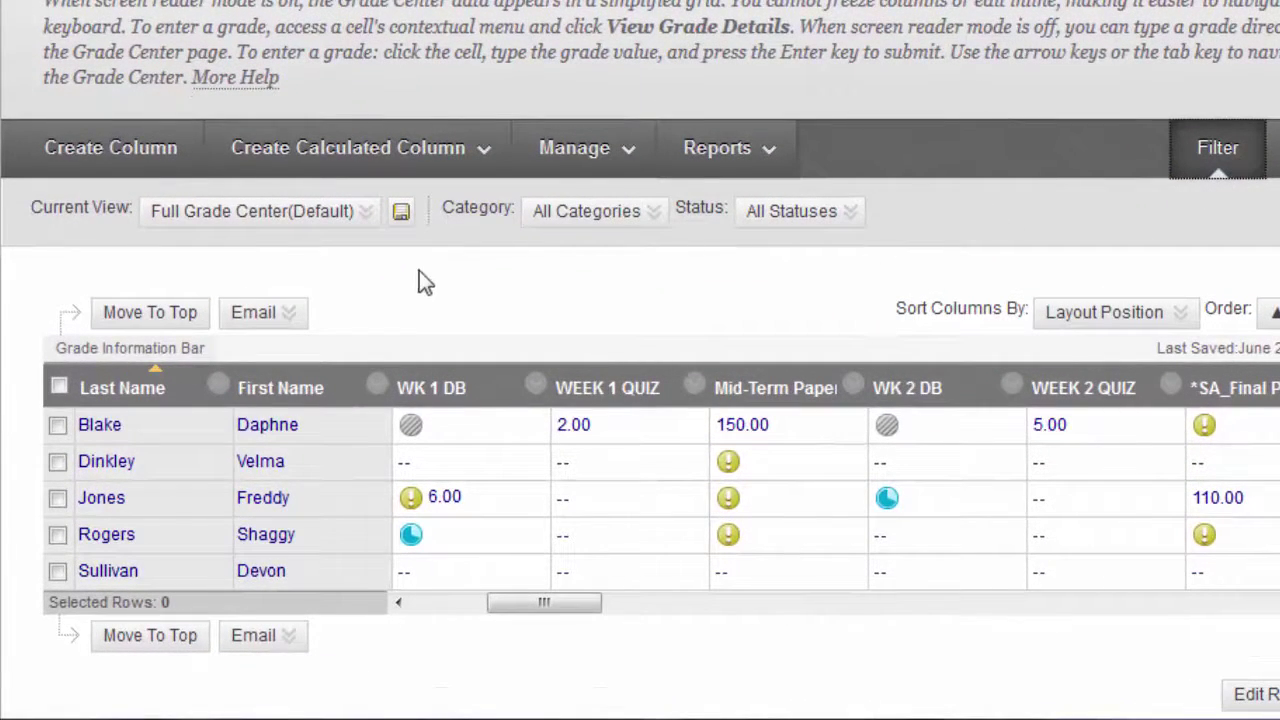
pyautogui.click(366, 213)
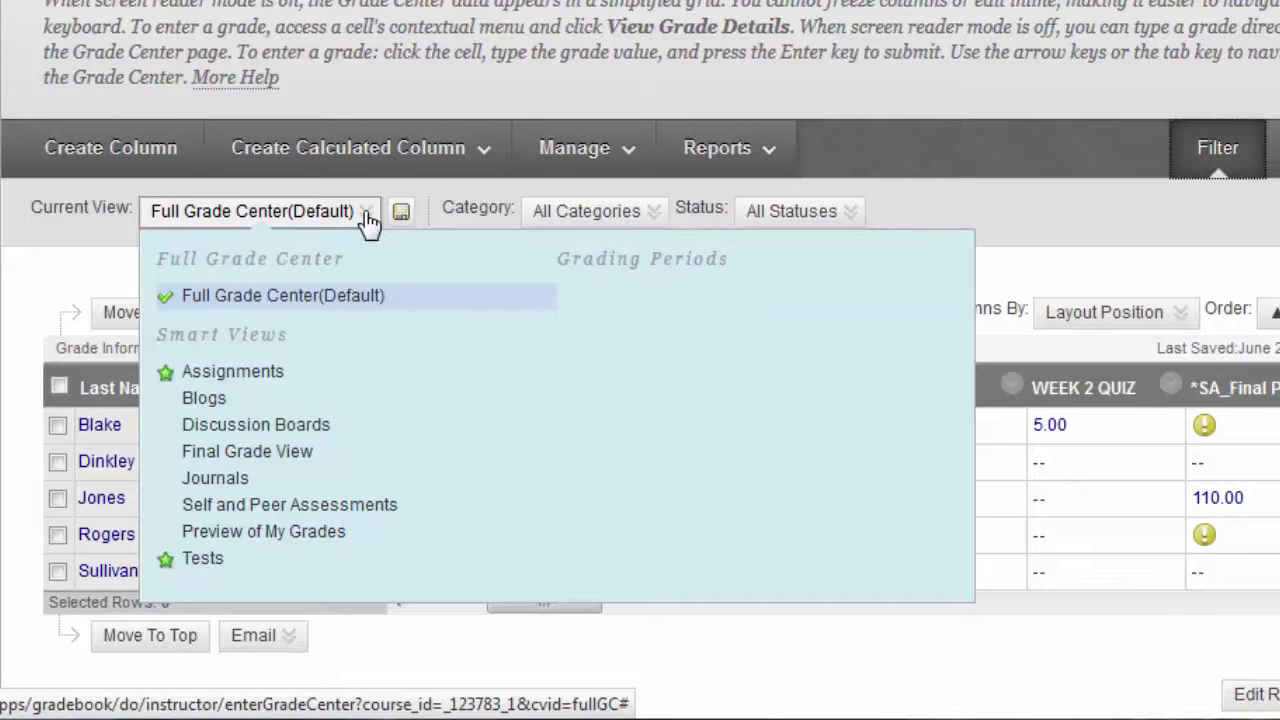
# Step: Close the view list and review the Category and Status filters, leaving both unchanged
pyautogui.click(368, 218)
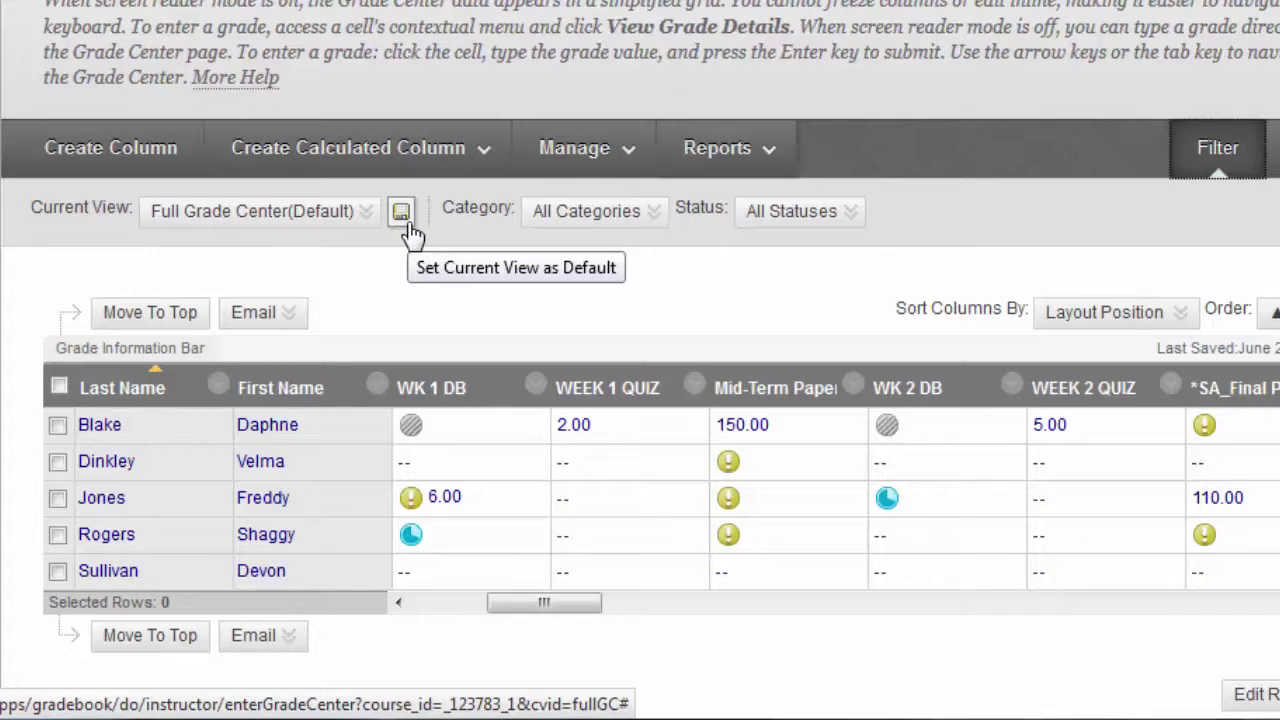
pyautogui.click(656, 213)
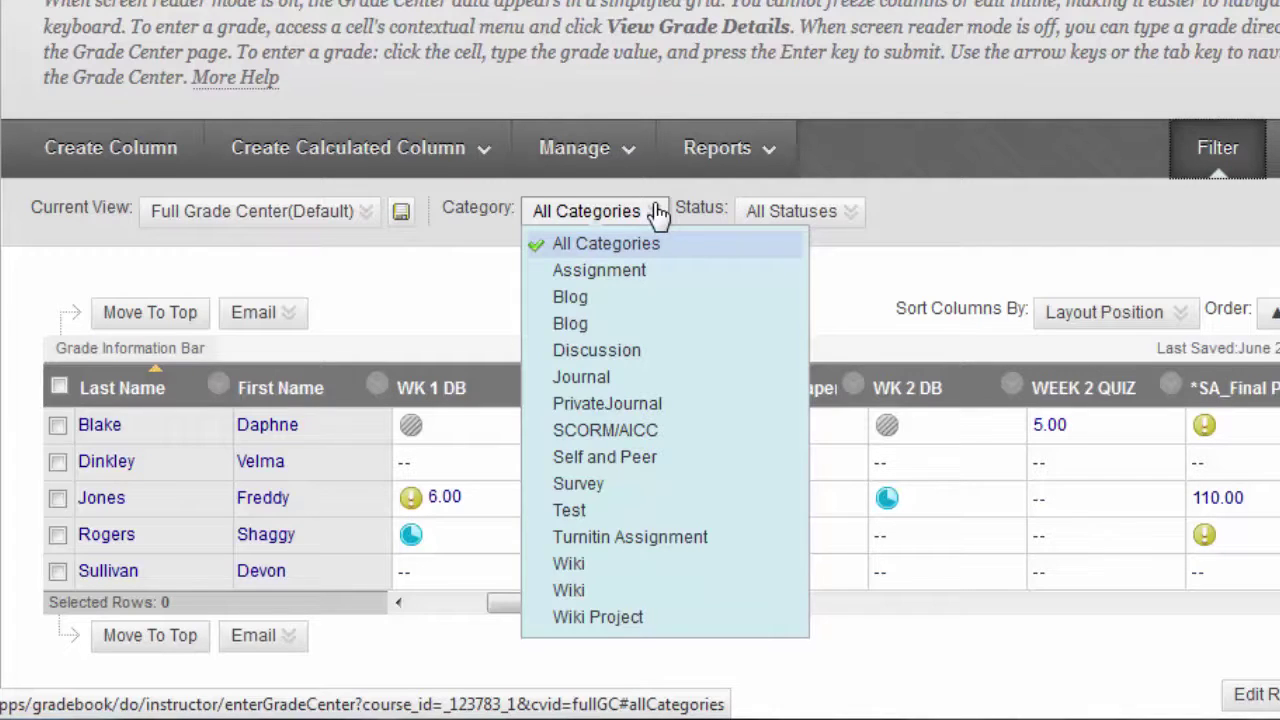
pyautogui.click(852, 213)
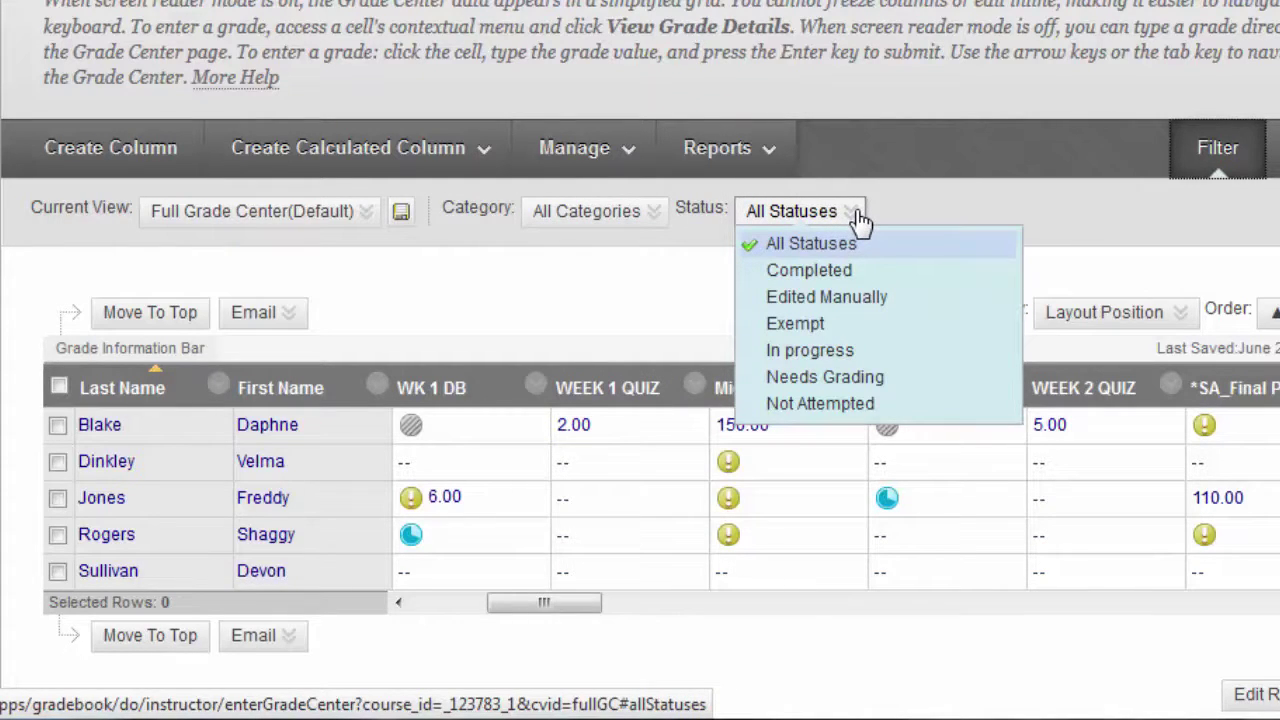
pyautogui.click(860, 220)
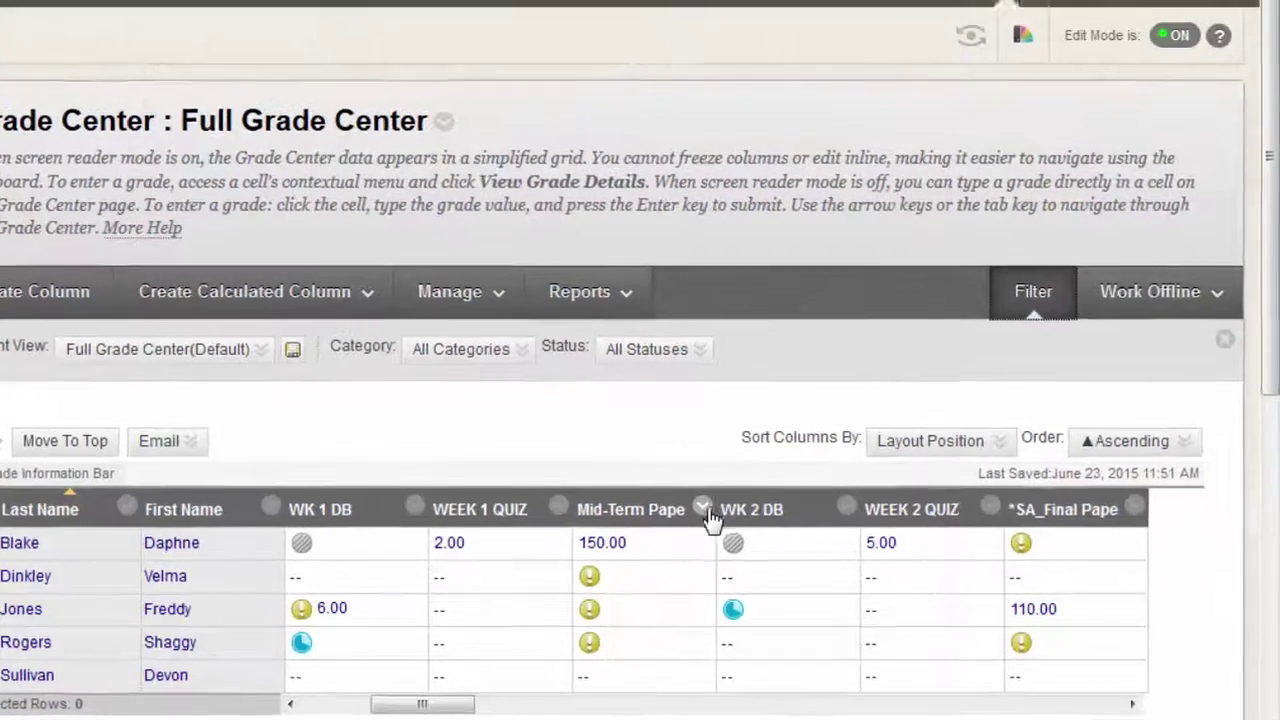
# Step: View the Mid-Term Paper column's action menu, then the Manage menu's options
pyautogui.click(733, 436)
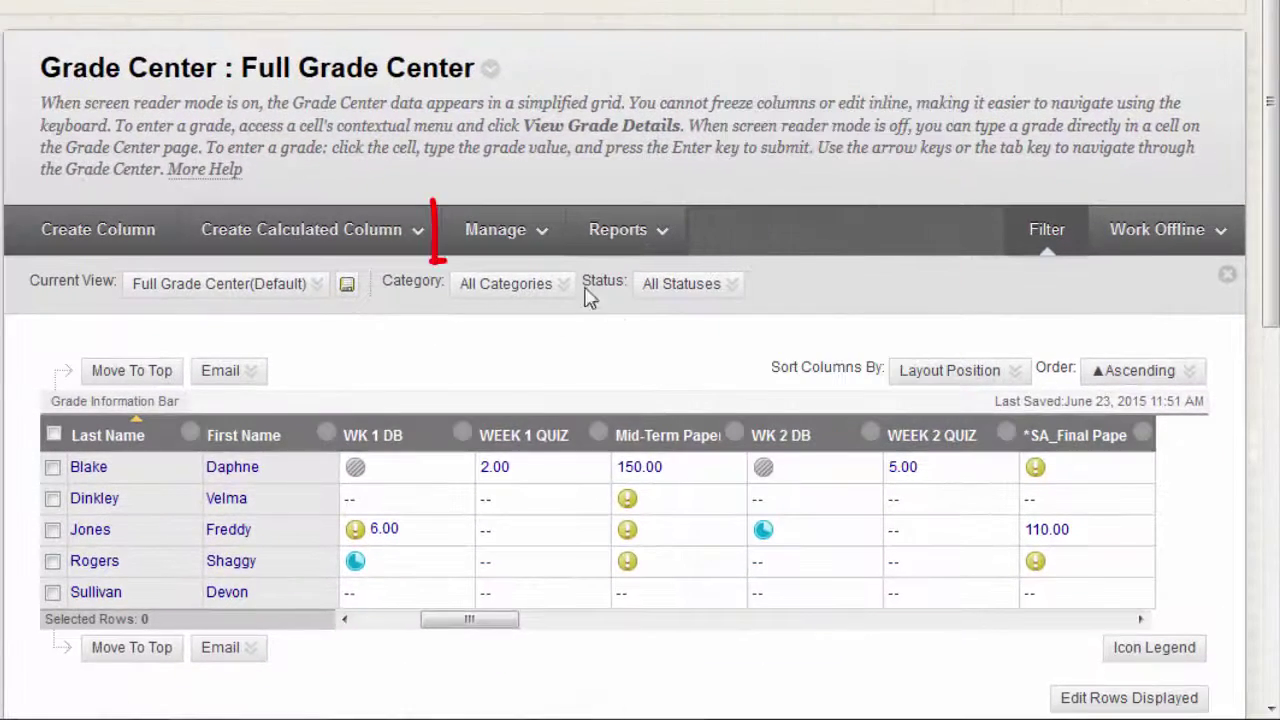
pyautogui.click(538, 232)
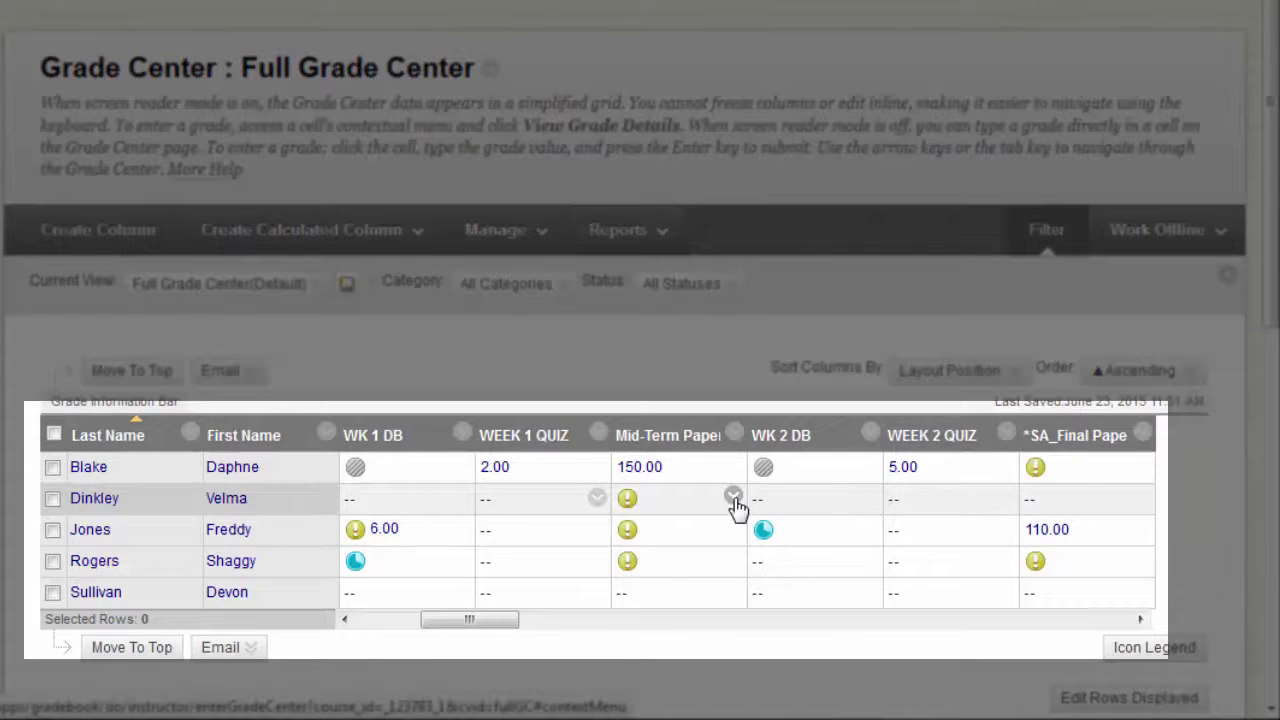
pyautogui.moveTo(734, 498)
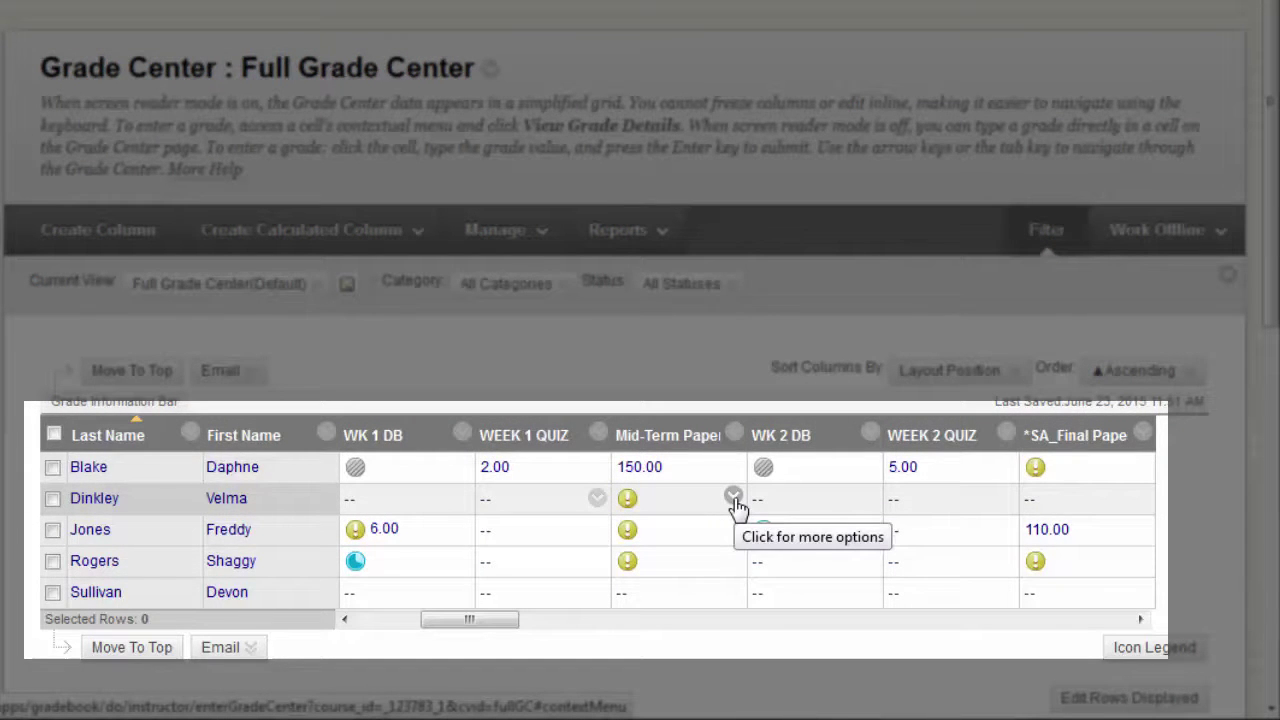
# Step: View the second student's Mid-Term Paper grade menu, then that student's row actions
pyautogui.click(734, 497)
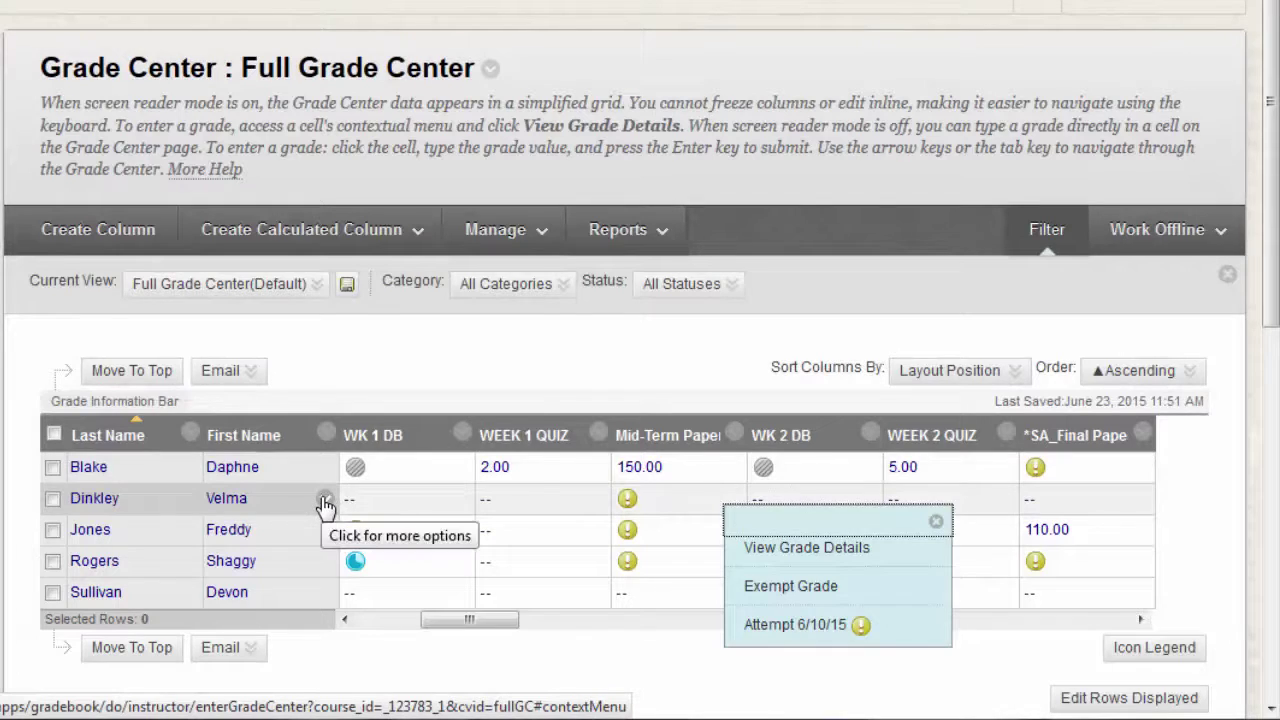
pyautogui.click(325, 499)
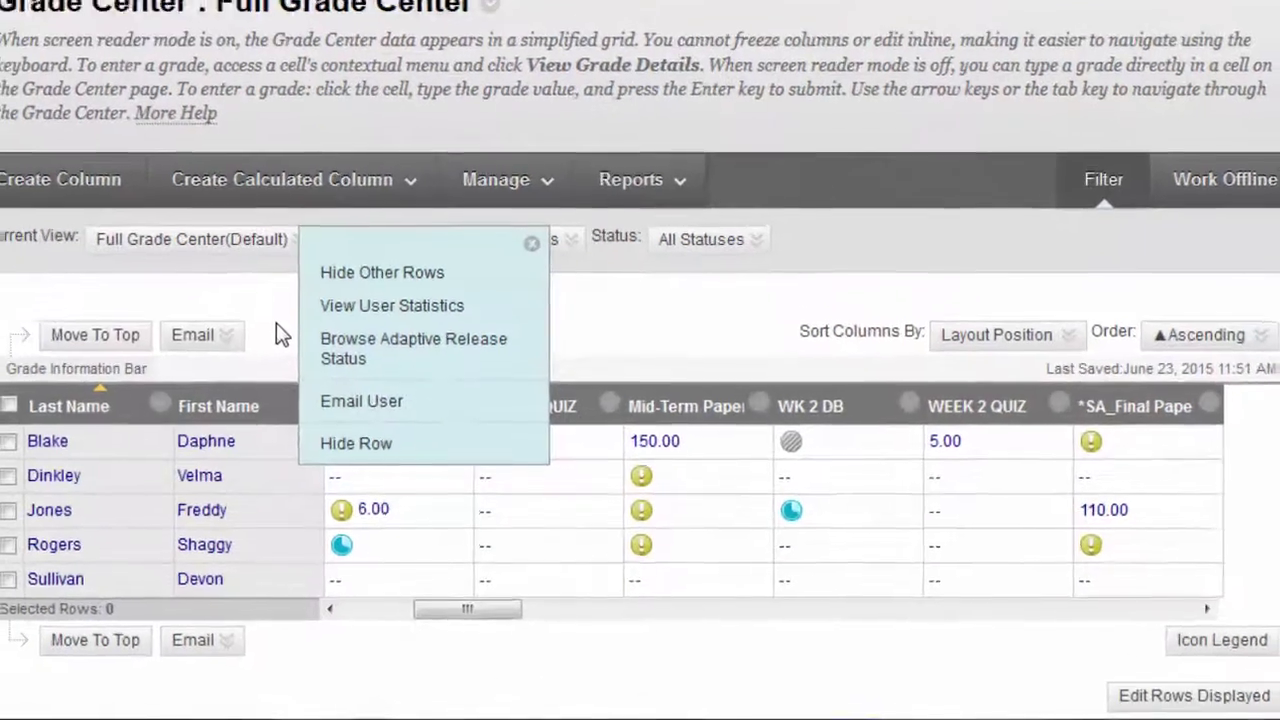
# Step: Close the row actions menu and briefly reopen the Manage menu
pyautogui.click(272, 390)
pyautogui.click(521, 227)
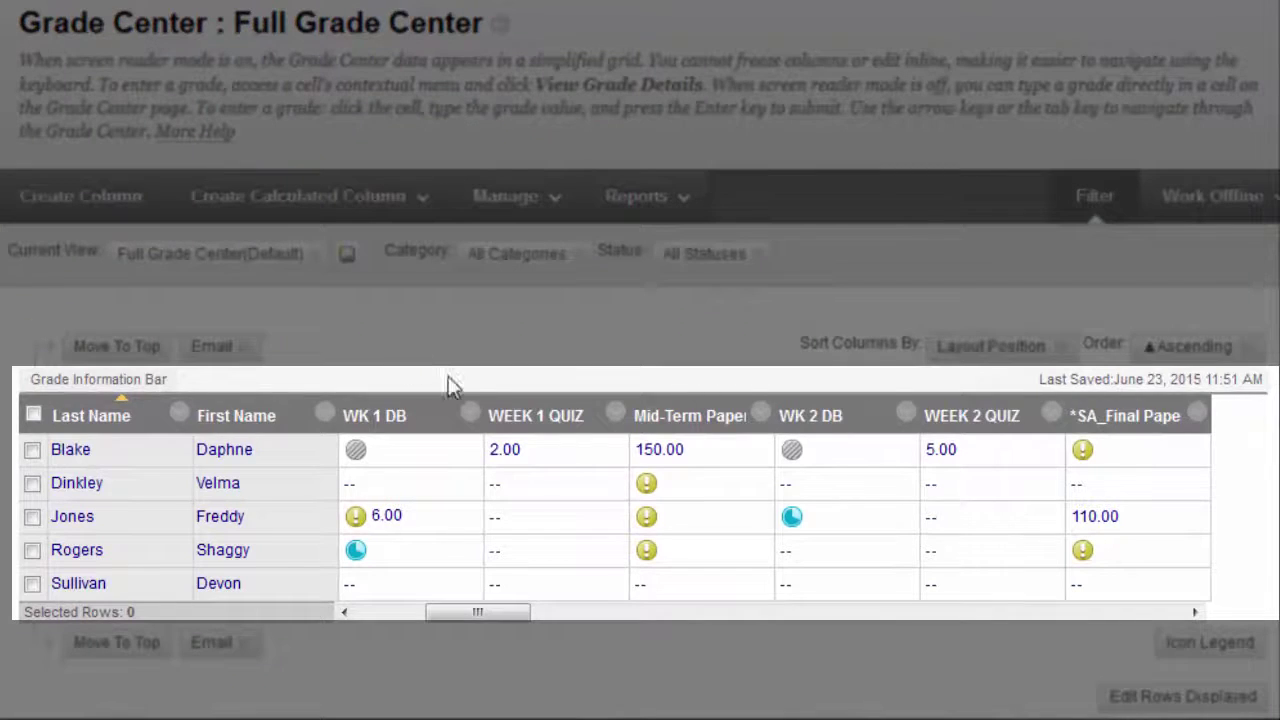
# Step: Save 10.00 as the first student's WEEK 1 QUIZ grade, then view other grade cells' option menus
pyautogui.click(565, 453)
pyautogui.write('10')
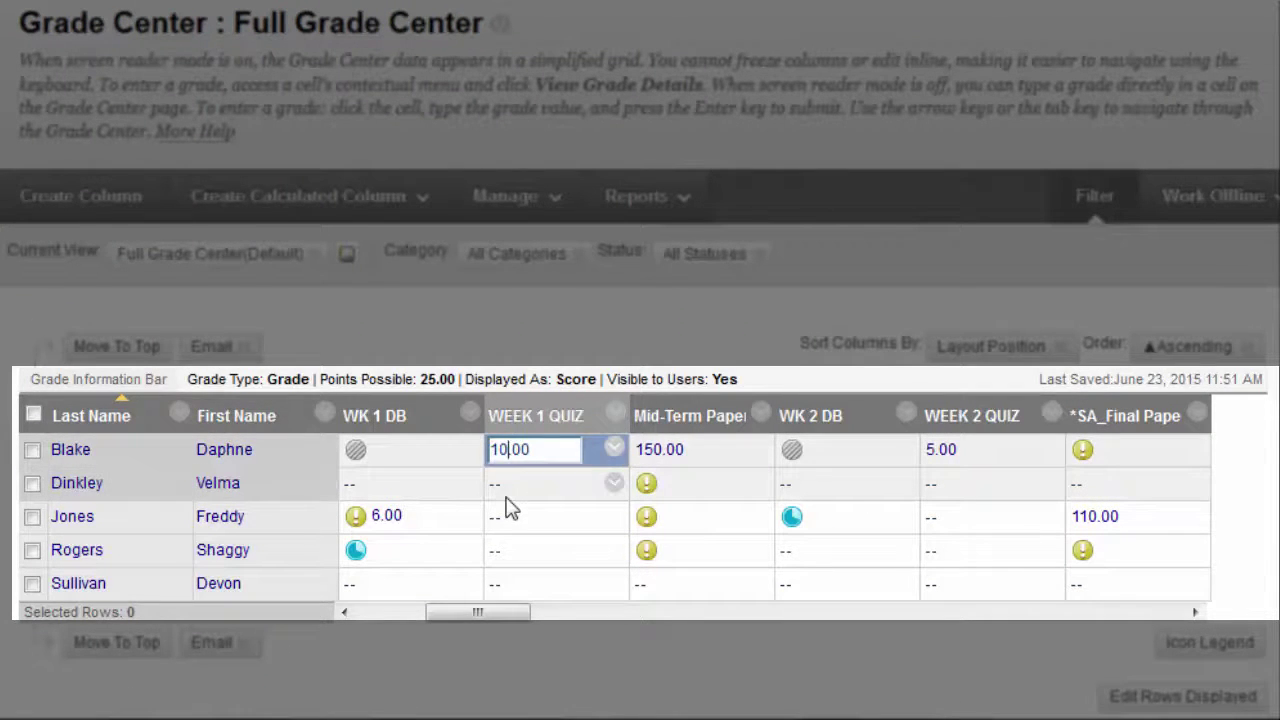
pyautogui.press('Return')
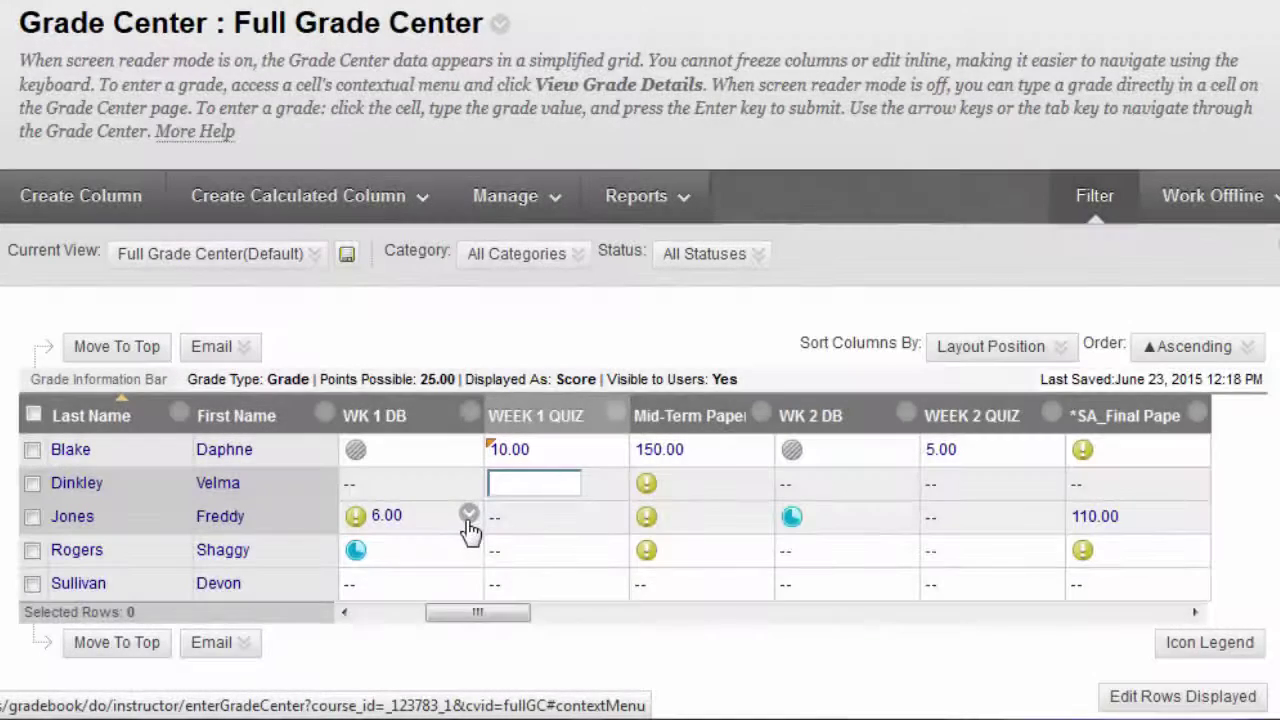
pyautogui.click(469, 519)
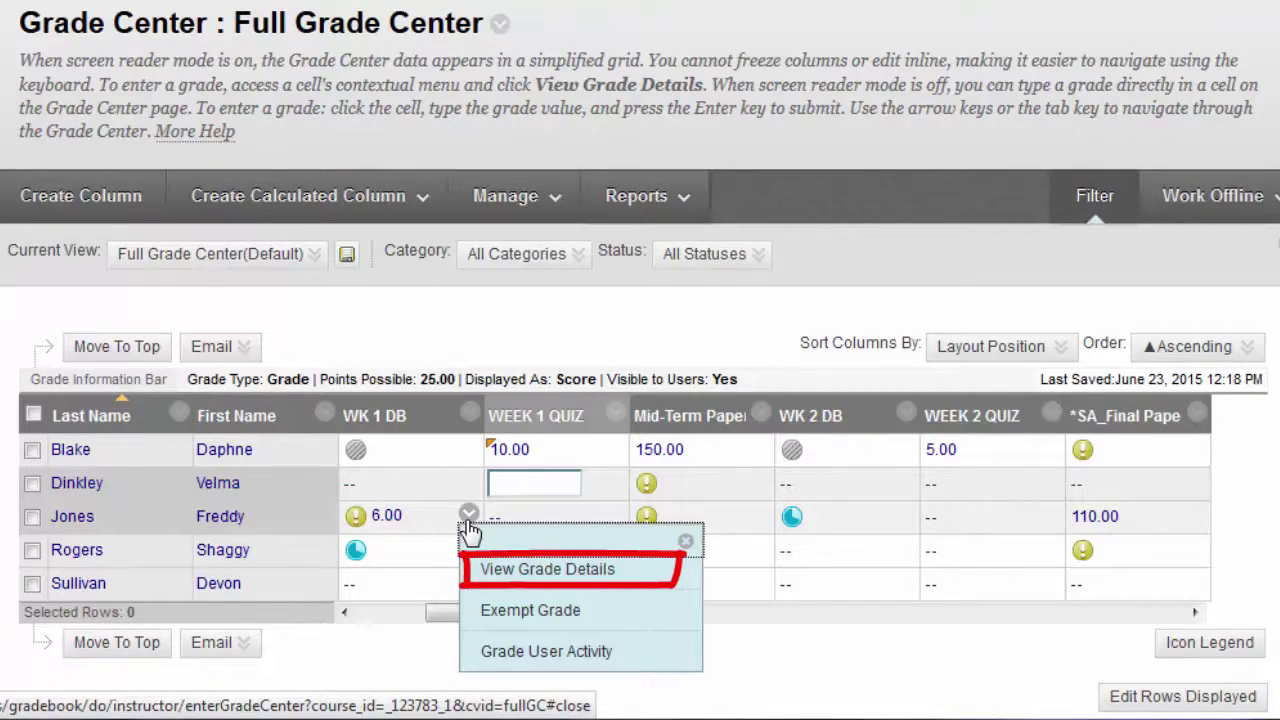
pyautogui.click(761, 484)
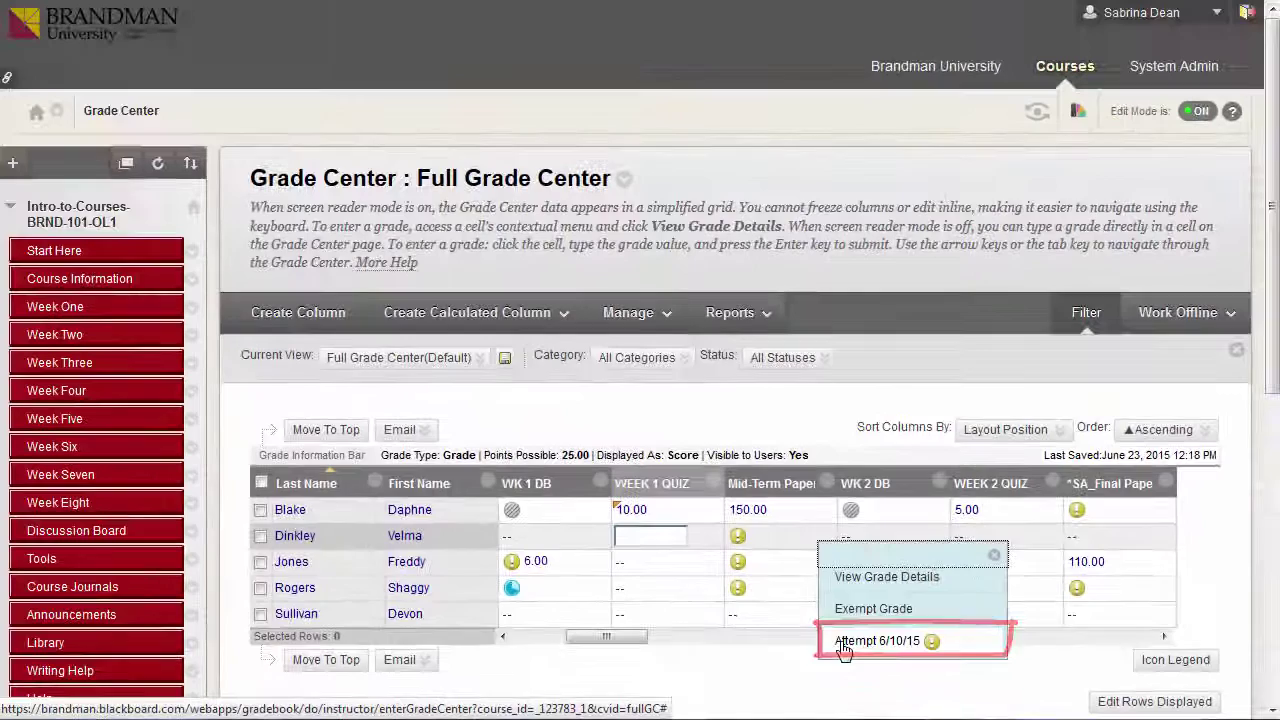
# Step: Open the second student's Mid-Term Paper attempt from 6/10/15 on the Grade Assignment page
pyautogui.click(843, 645)
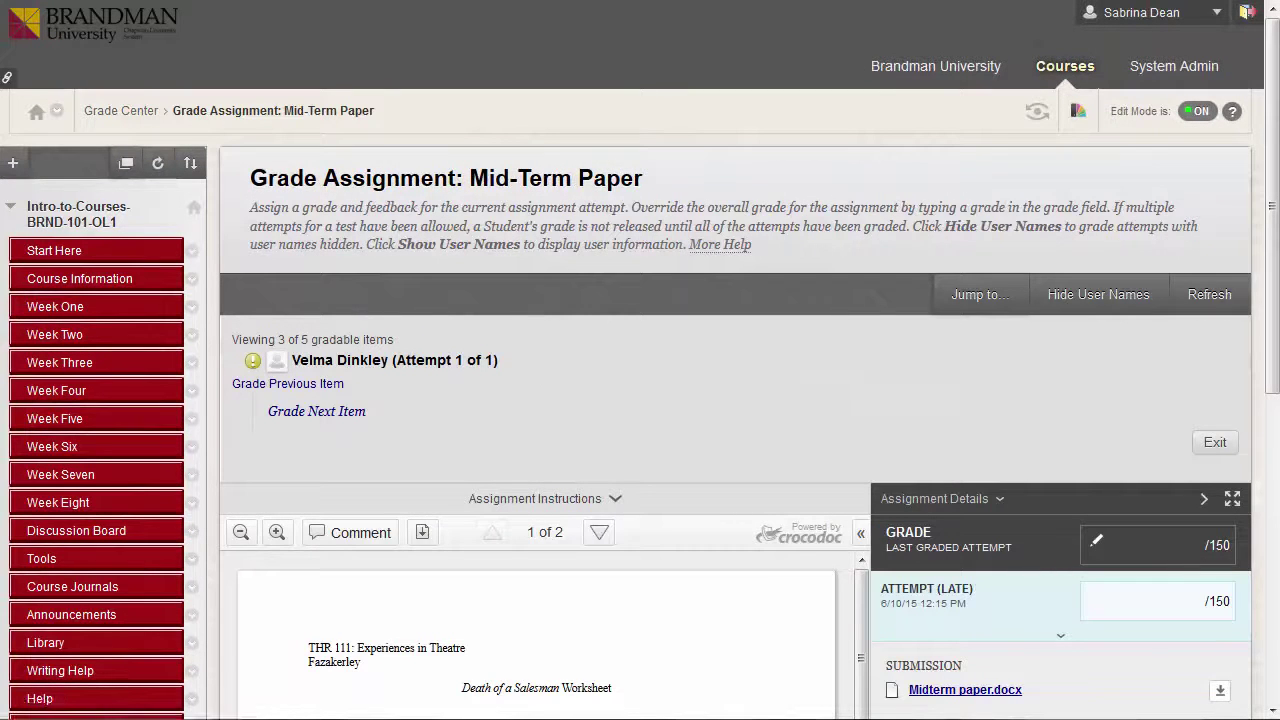